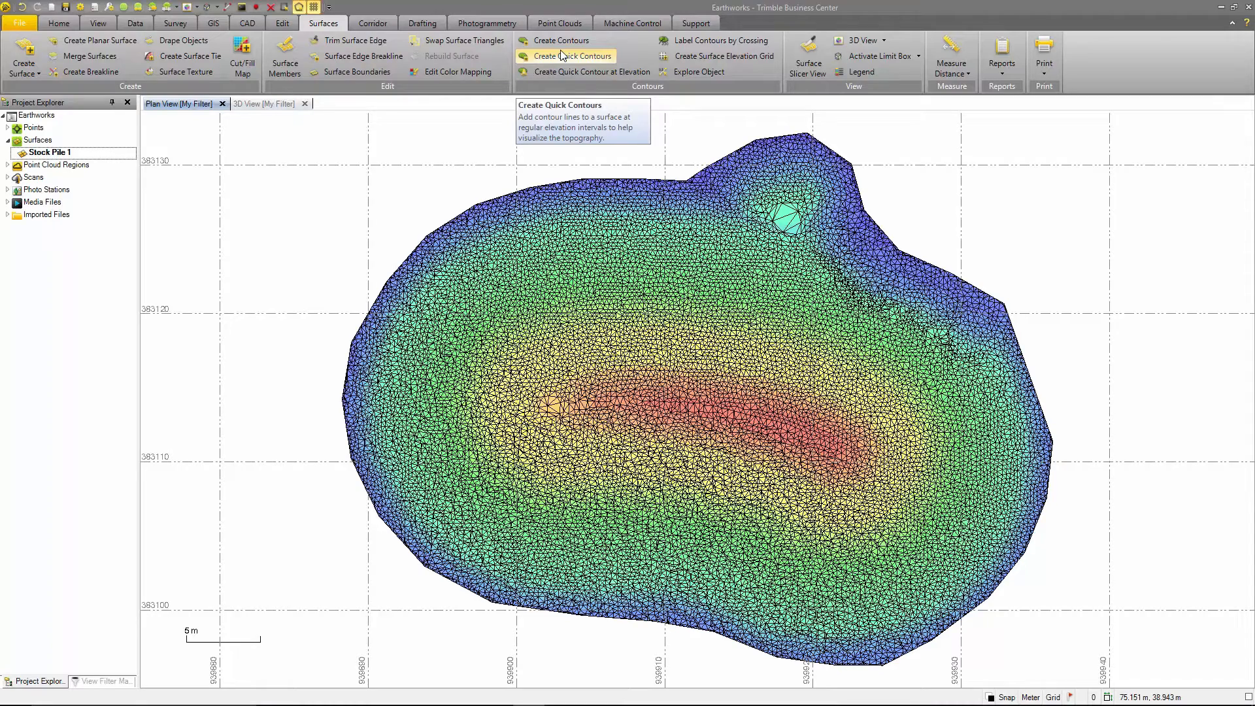
# Set up new contours for the Stock Pile 1 surface with an index contour frequency of 3.
pyautogui.click(561, 42)
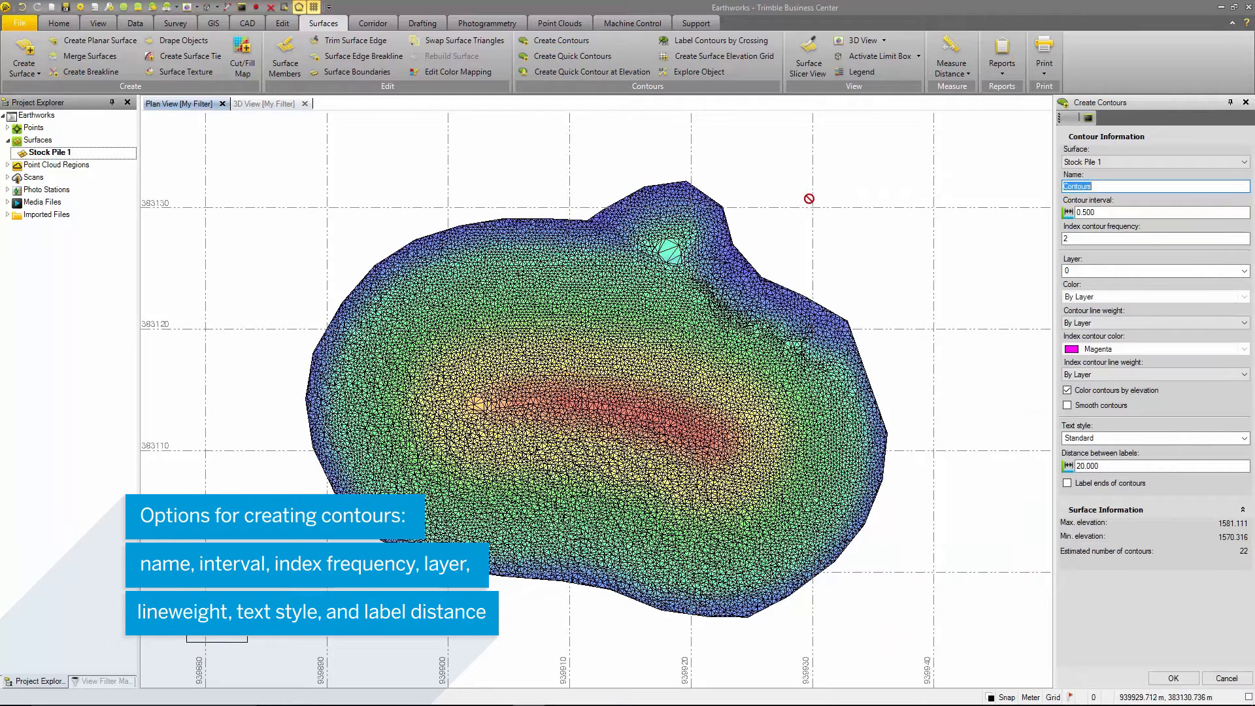
pyautogui.click(1108, 164)
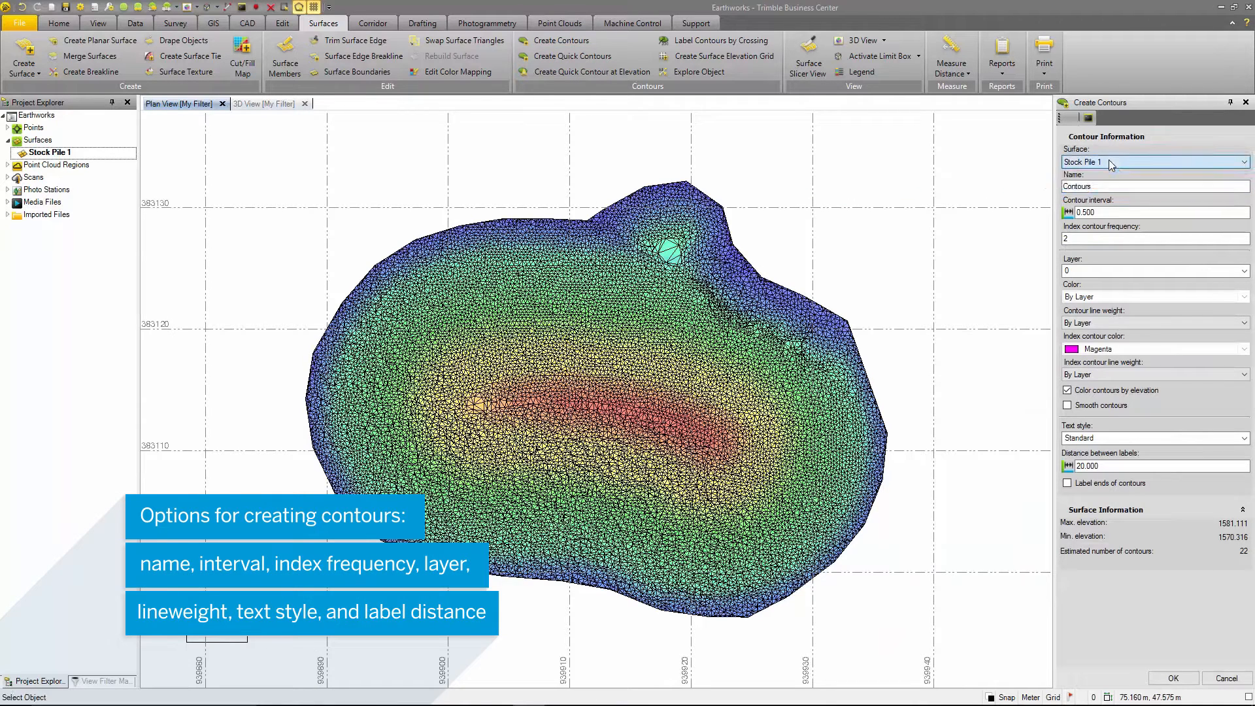
pyautogui.click(1097, 186)
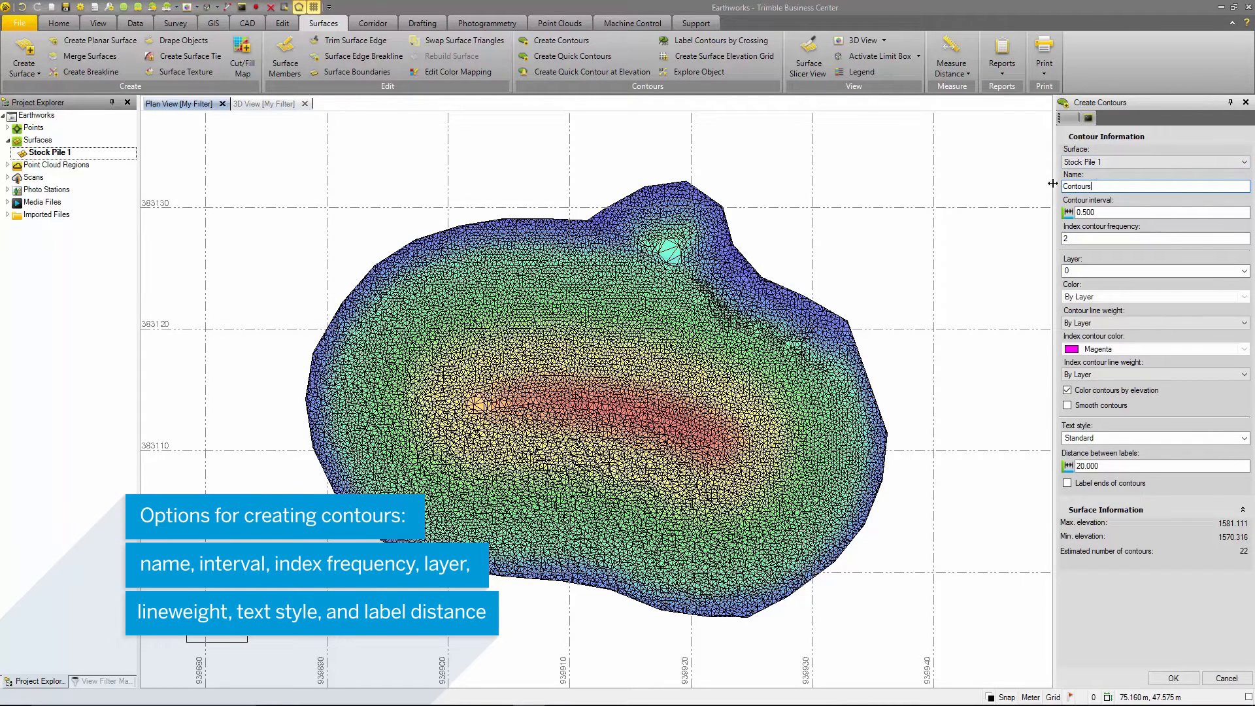
pyautogui.click(1091, 212)
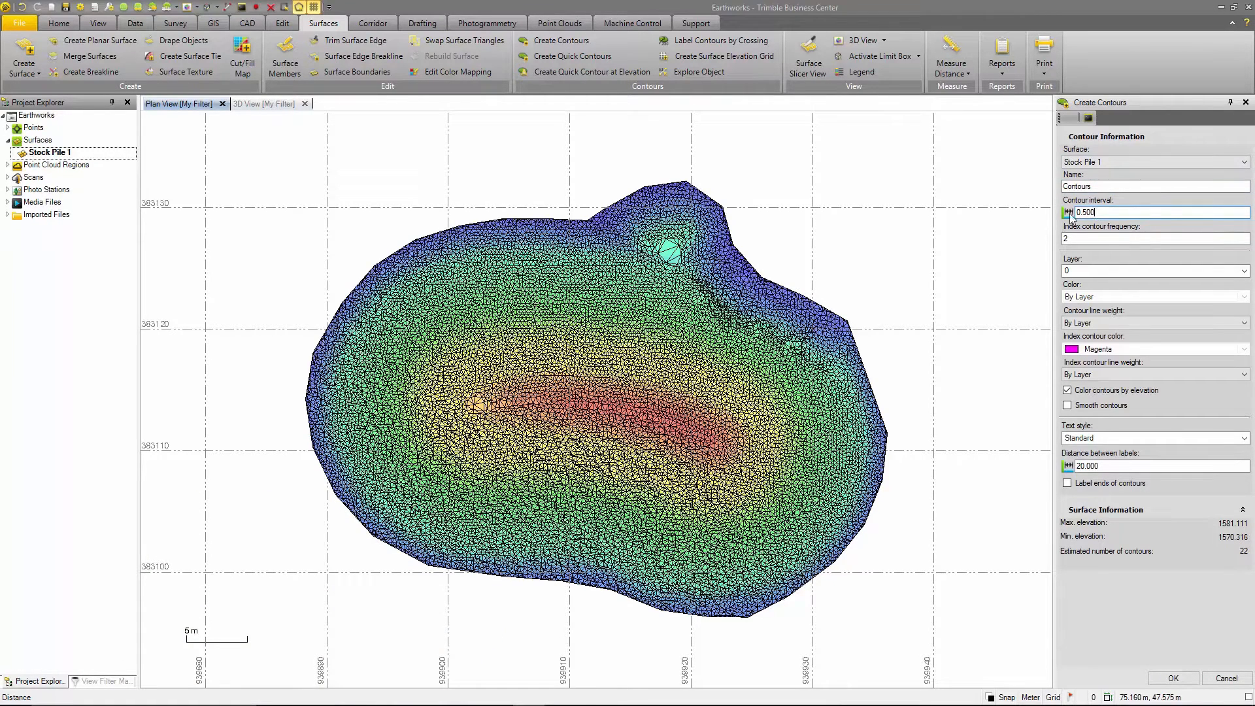
pyautogui.click(1093, 239)
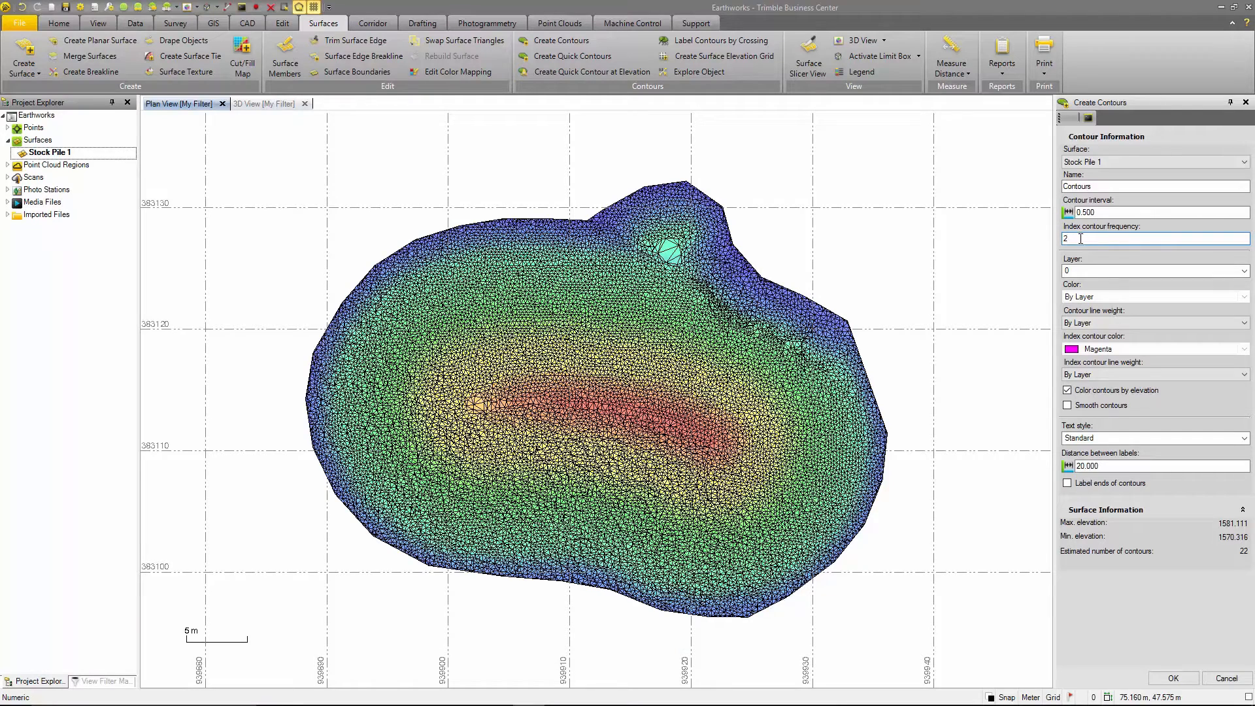
pyautogui.press('BackSpace')
pyautogui.write('3')
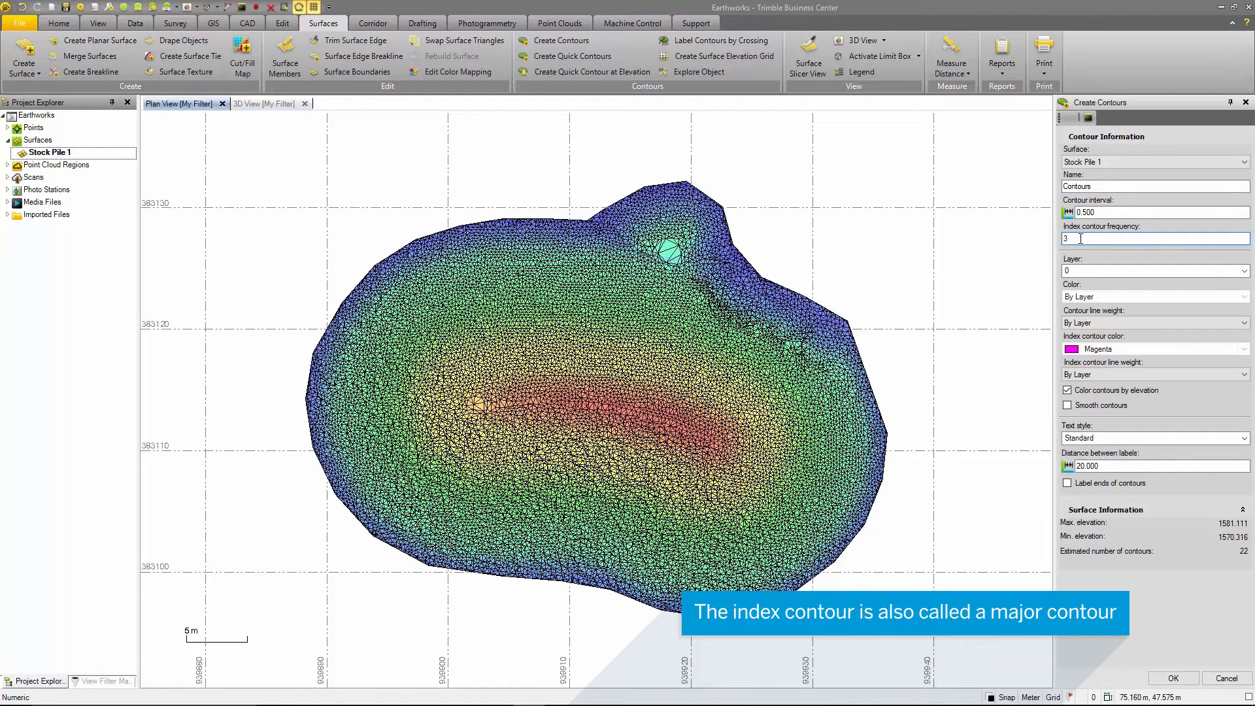
# Assign the new contours to the Contours layer and create them.
pyautogui.click(1244, 271)
pyautogui.click(1089, 291)
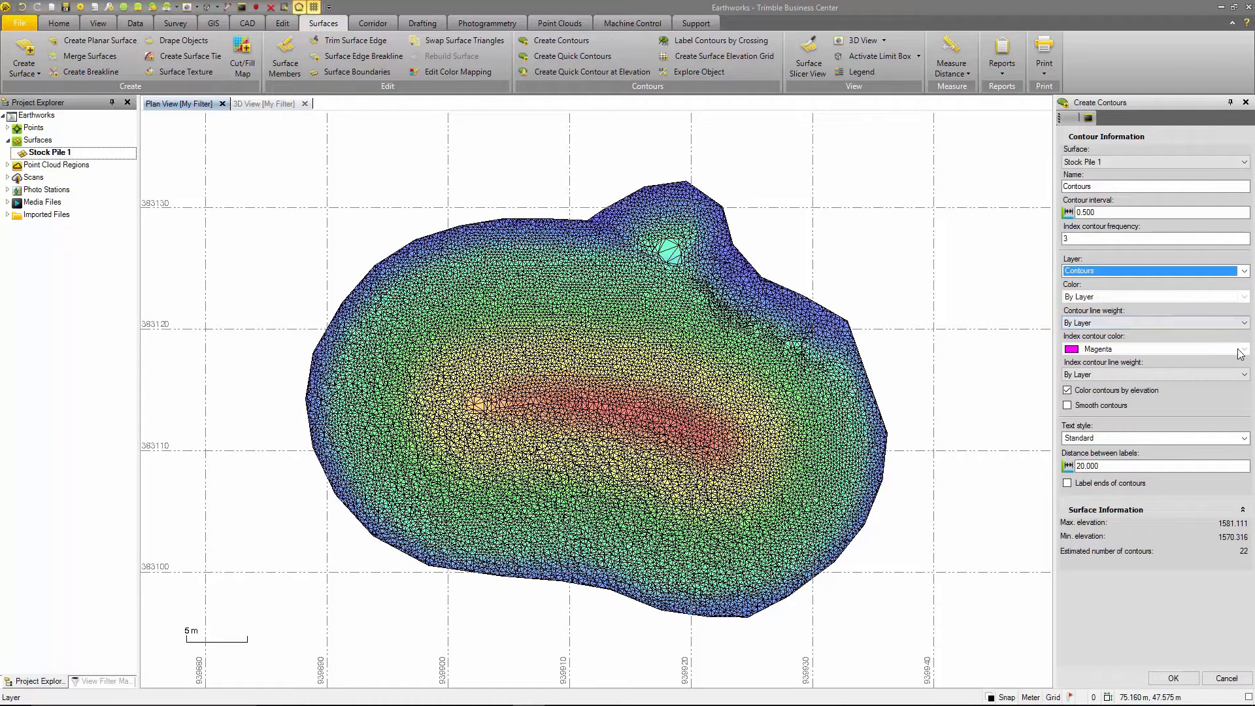
pyautogui.click(1067, 390)
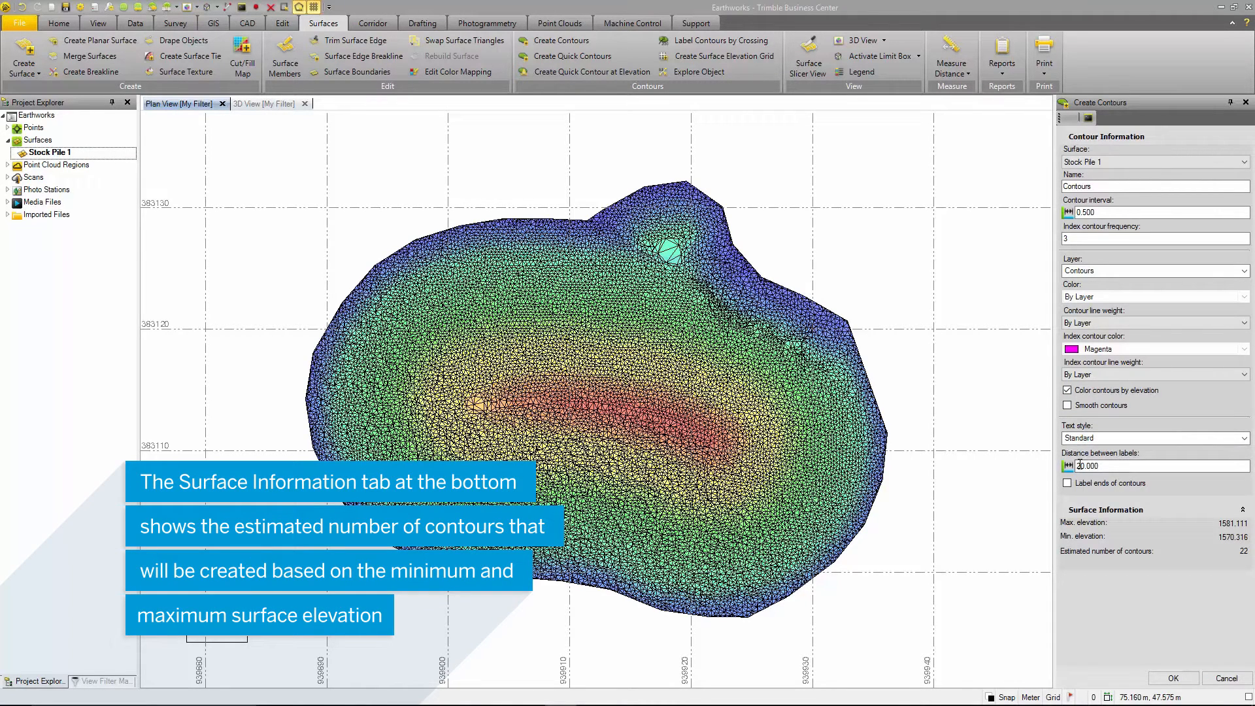
pyautogui.click(1175, 677)
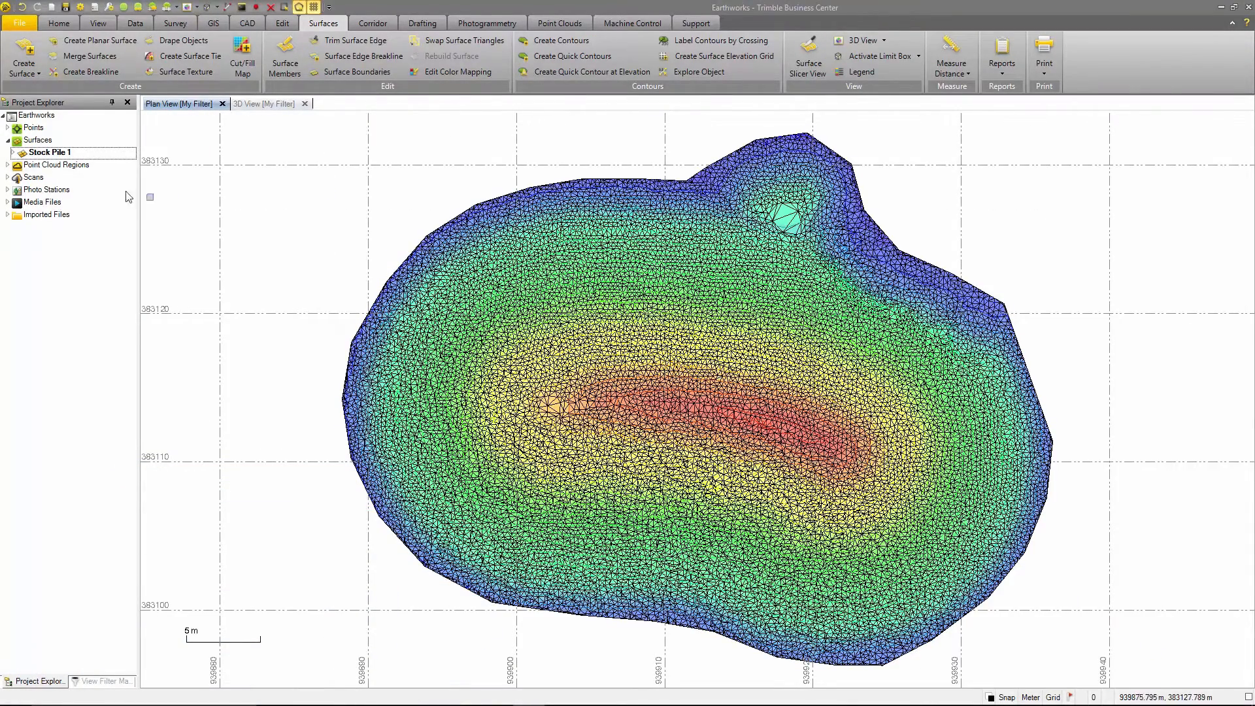
# Toggle off the visibility of the Stock Pile 1 surface in the plan view.
pyautogui.click(56, 152)
pyautogui.rightClick(72, 154)
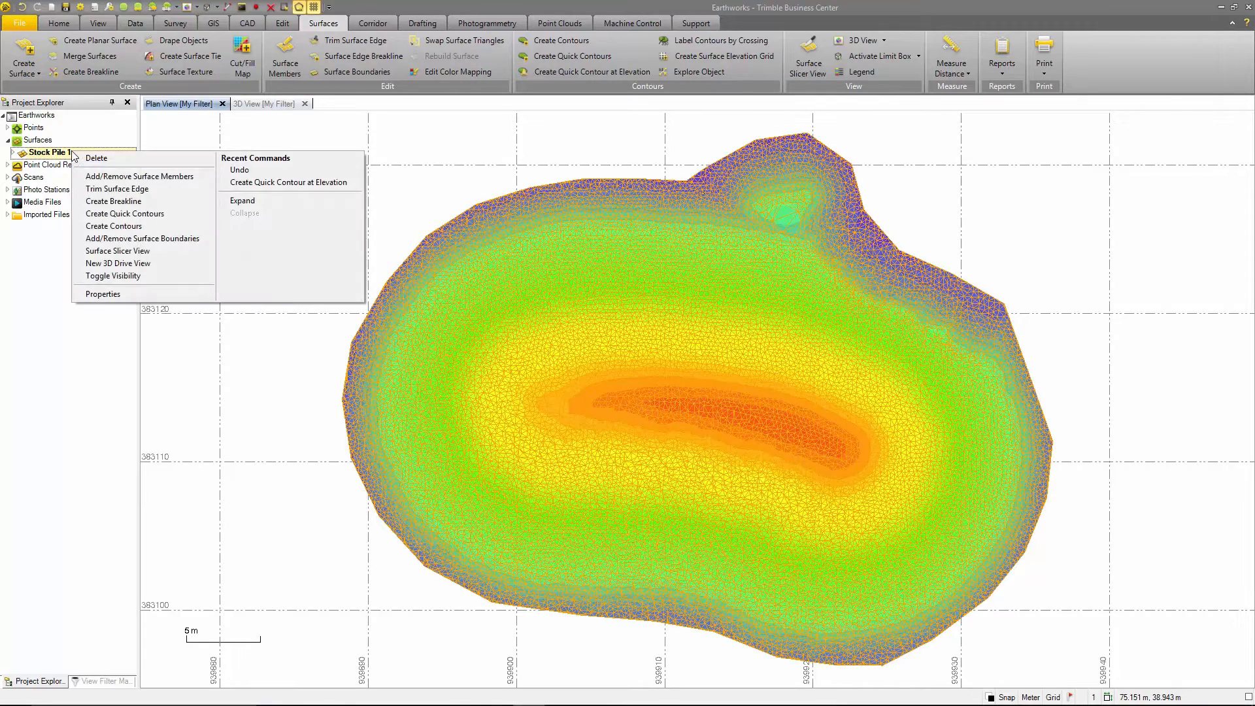
pyautogui.click(140, 276)
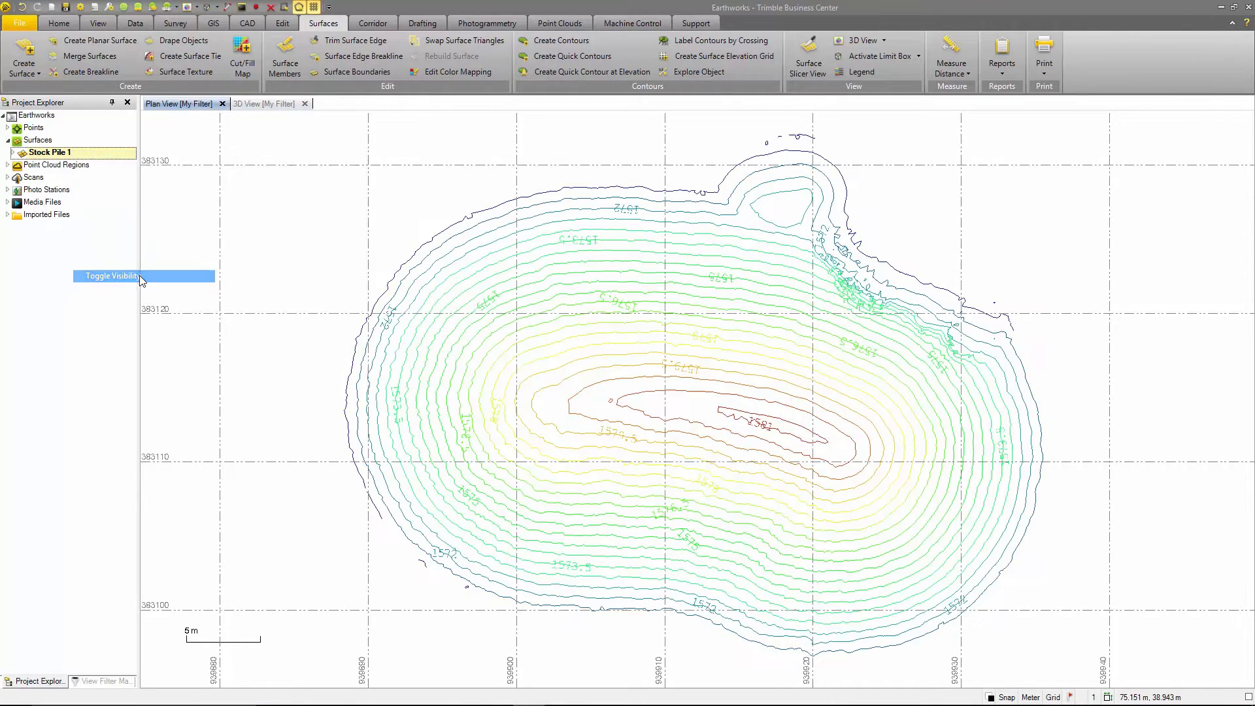
pyautogui.click(367, 165)
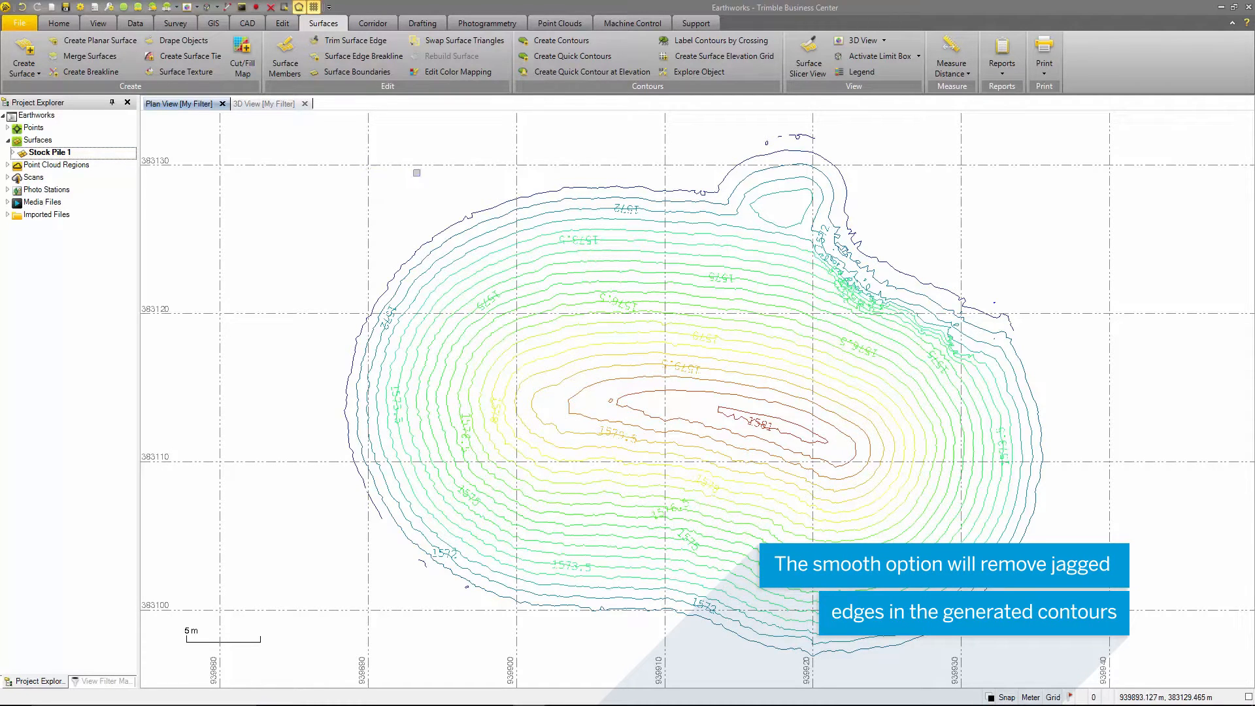
# Set up a quick contour at elevation on Stock Pile 1, named Contour Specific, at elevation 1580.4.
pyautogui.click(550, 59)
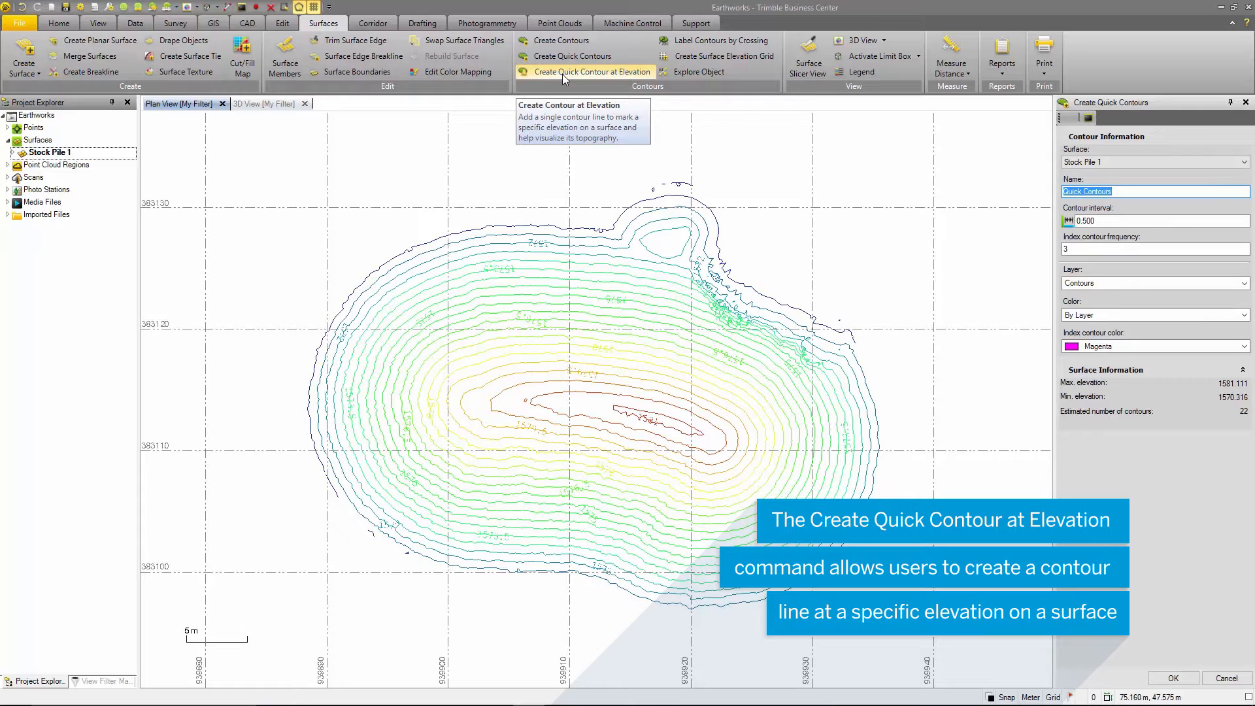
pyautogui.click(562, 72)
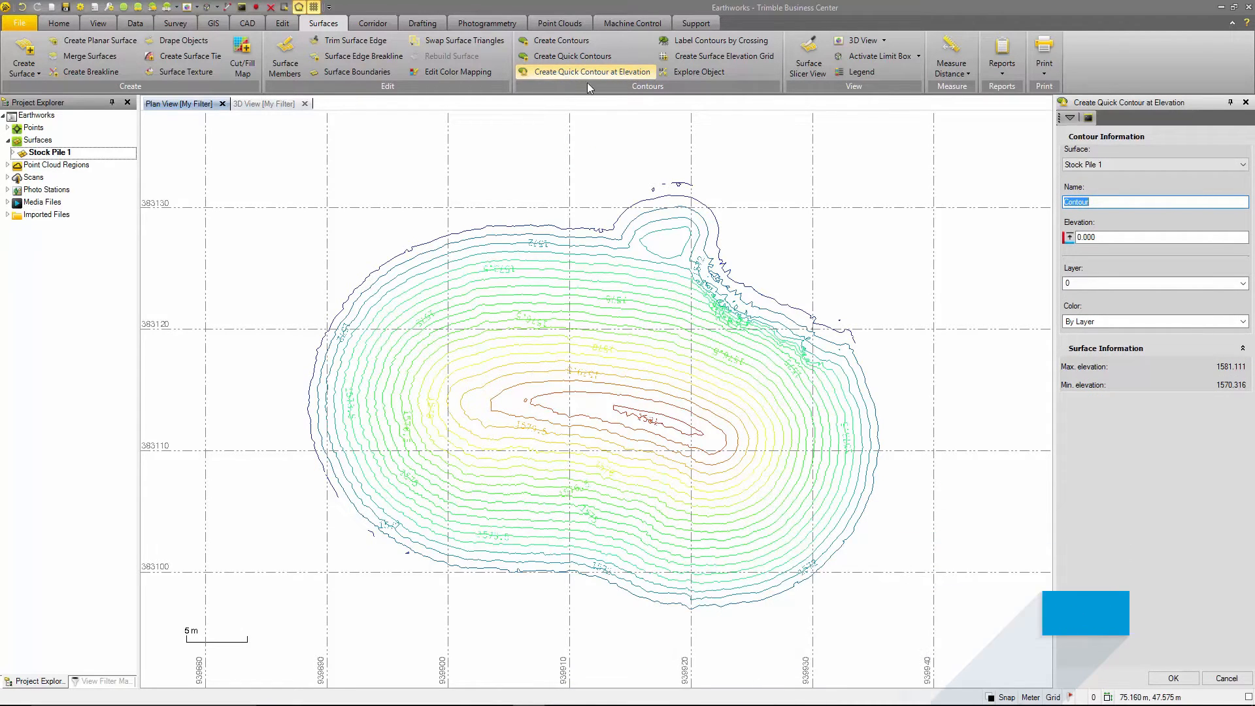
pyautogui.click(1095, 200)
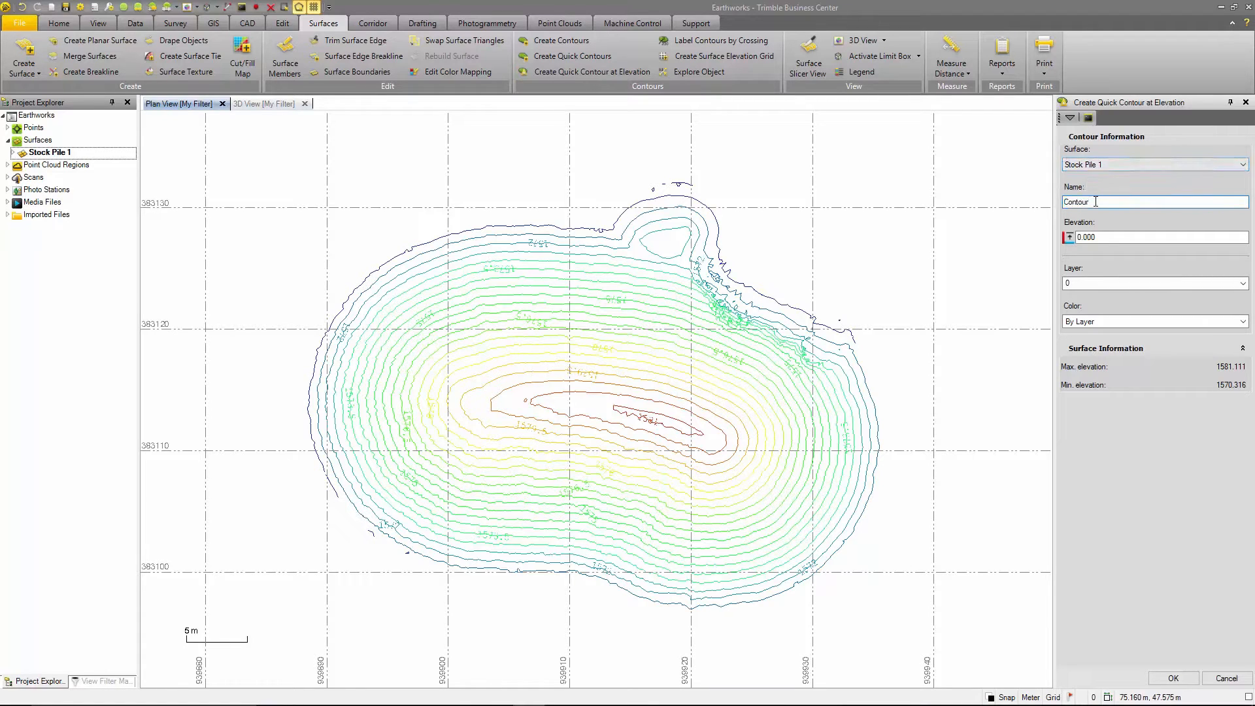
pyautogui.write('Specific')
pyautogui.click(1105, 236)
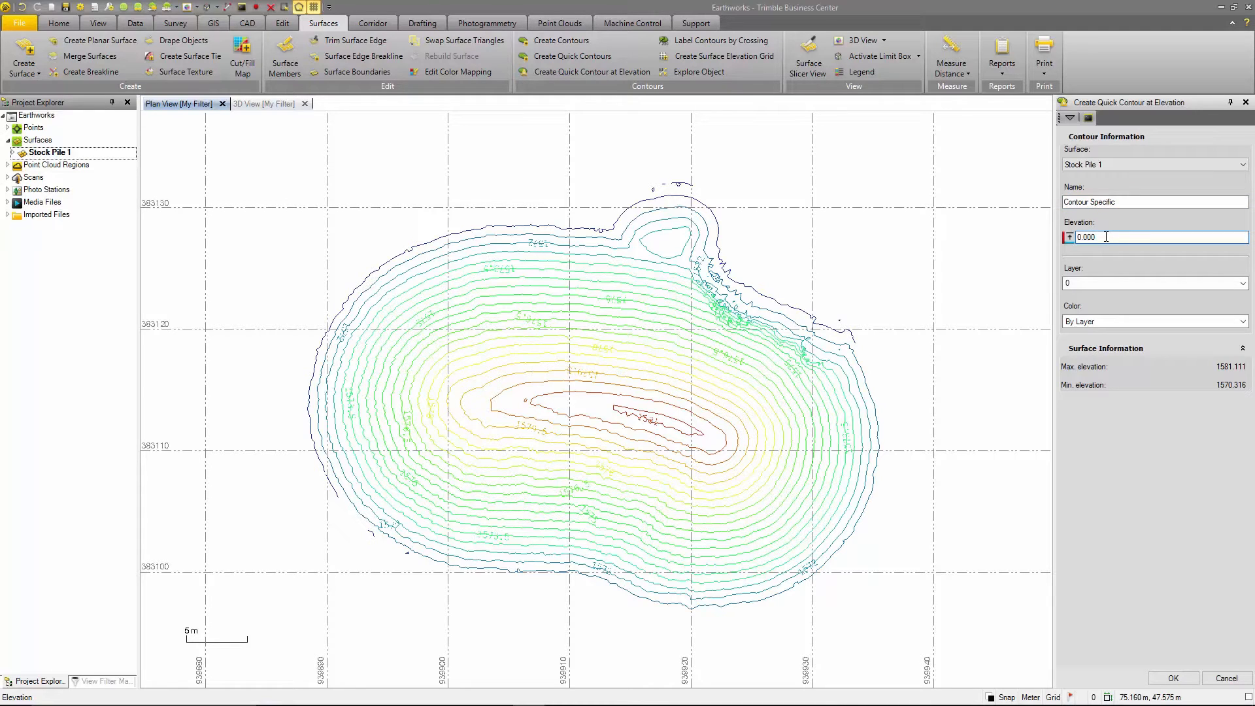
pyautogui.doubleClick(1106, 236)
pyautogui.write('1580.4')
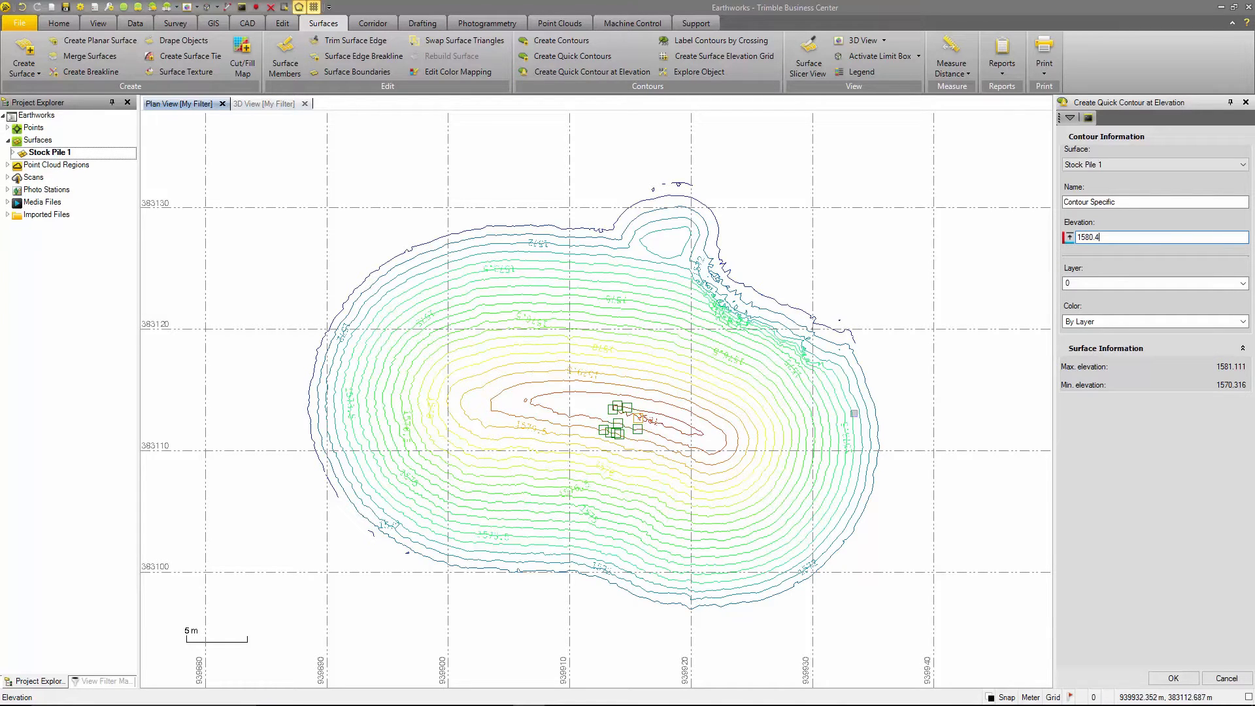
# Place the single-elevation contour on the Contours layer, create it and leave contour creation.
pyautogui.click(1242, 285)
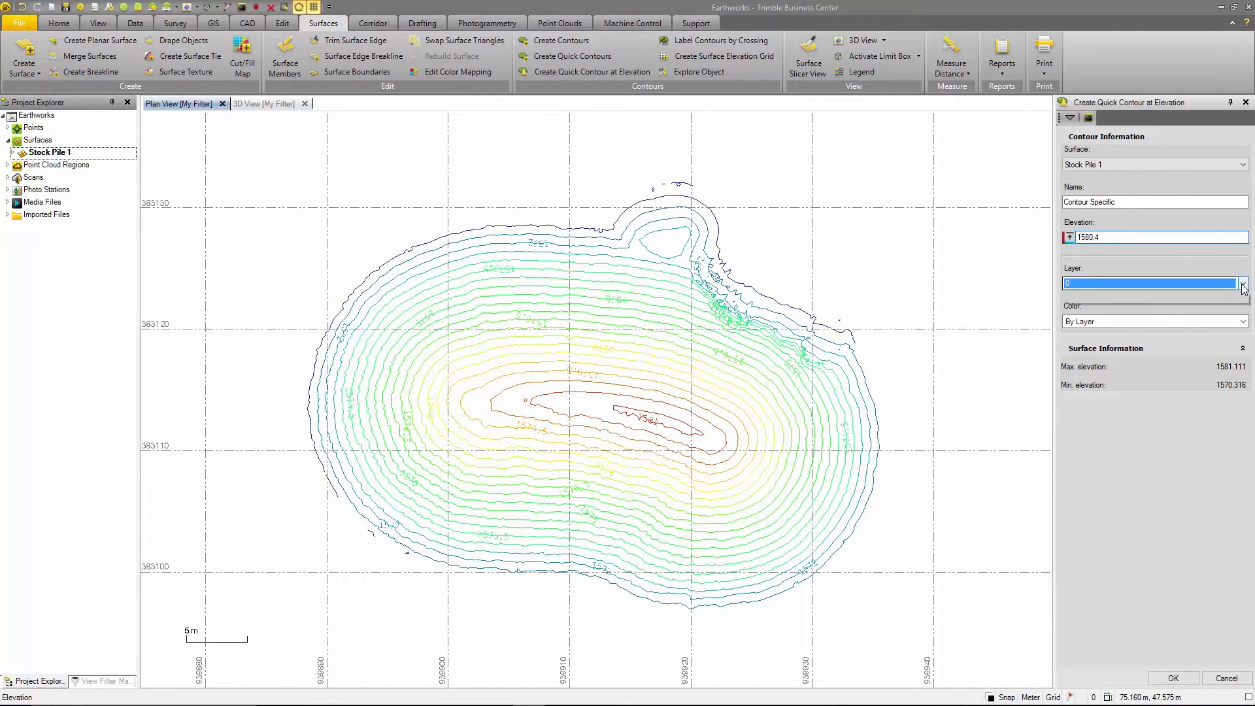
pyautogui.click(1103, 307)
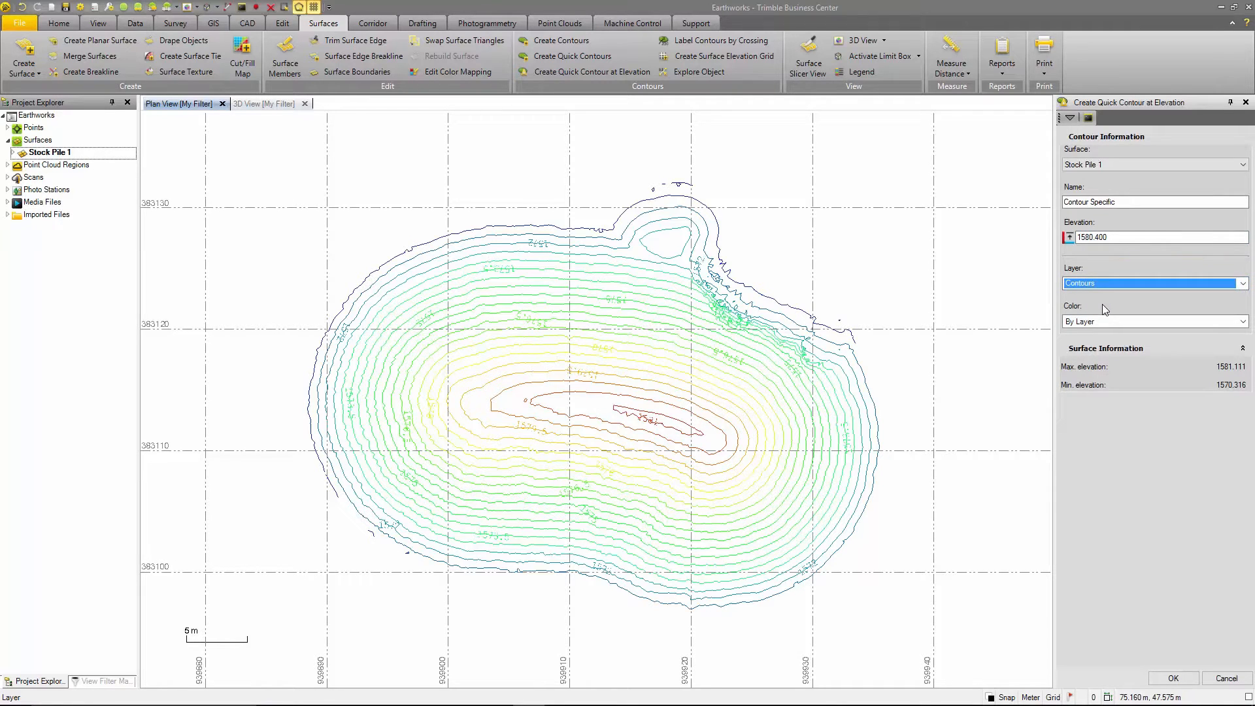
pyautogui.click(1170, 678)
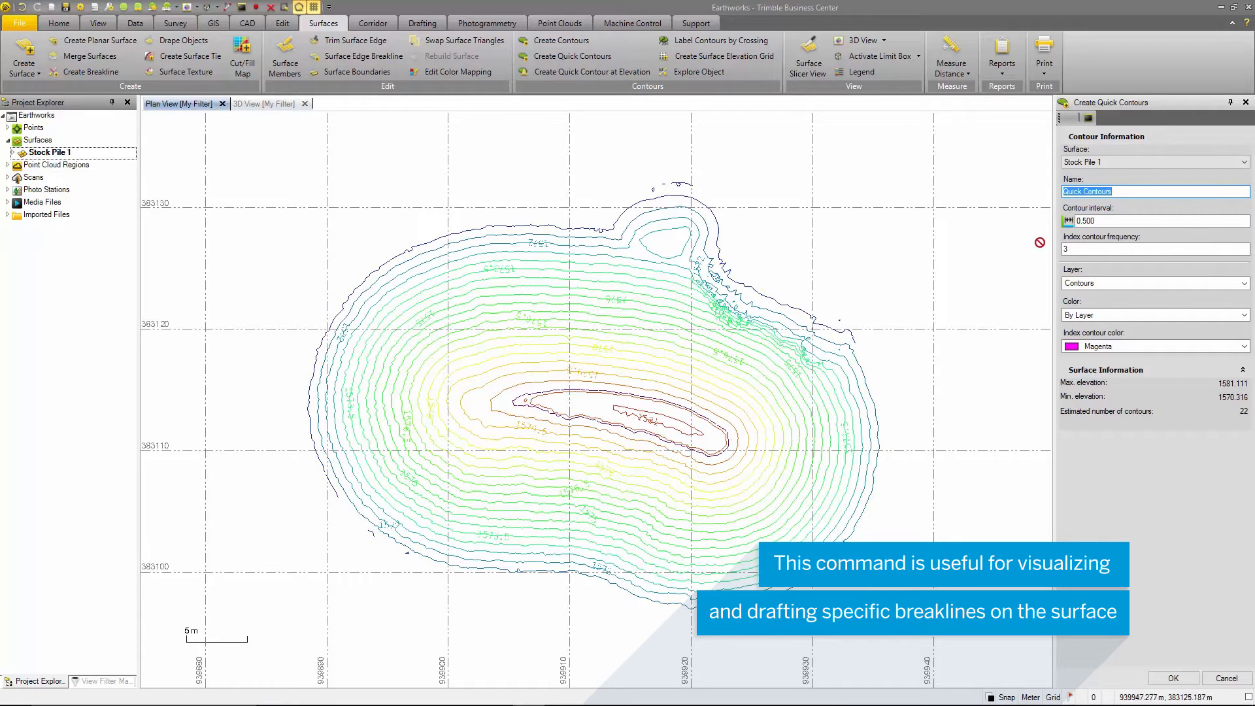
pyautogui.click(1245, 103)
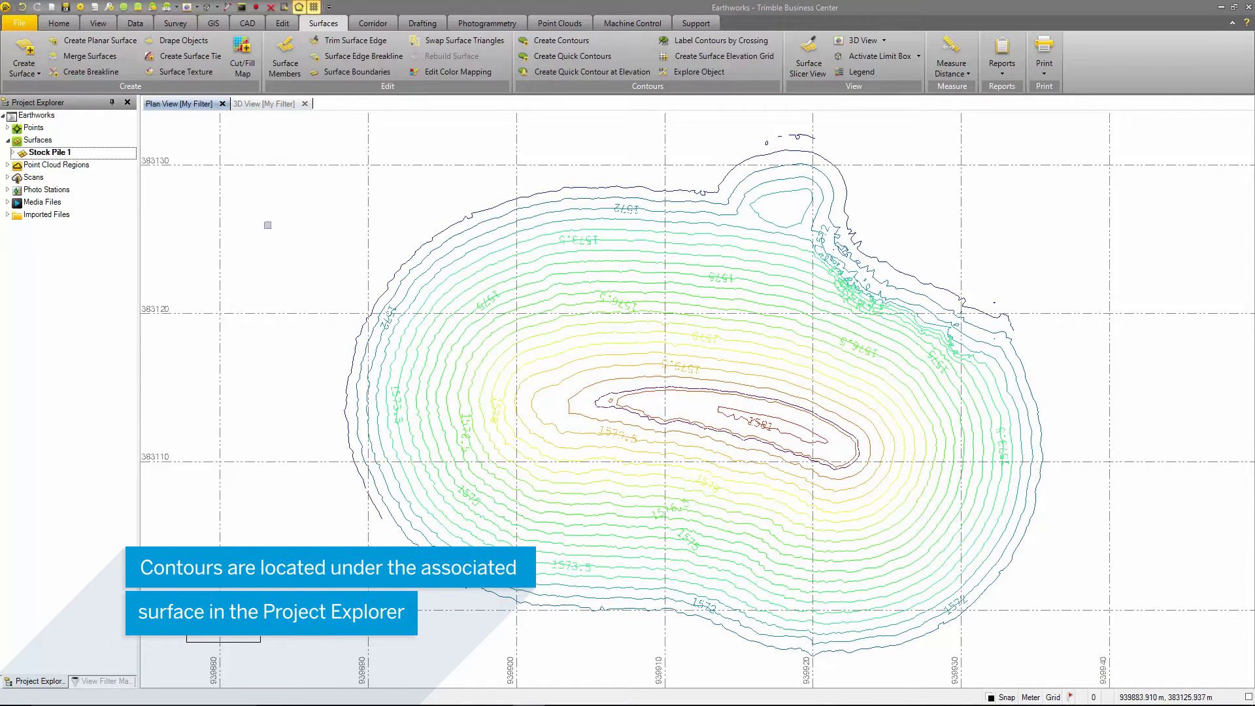
# Expand Stock Pile 1 in the project tree and open the properties of its Contours object.
pyautogui.click(36, 155)
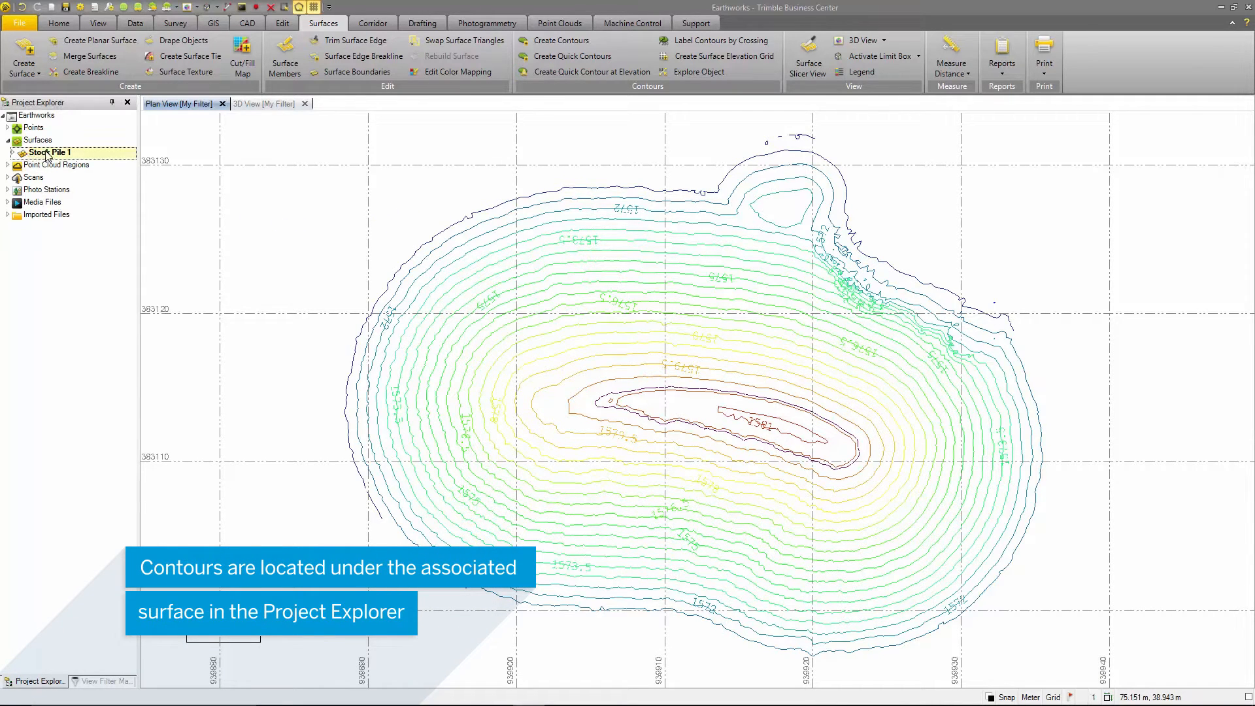
pyautogui.click(14, 153)
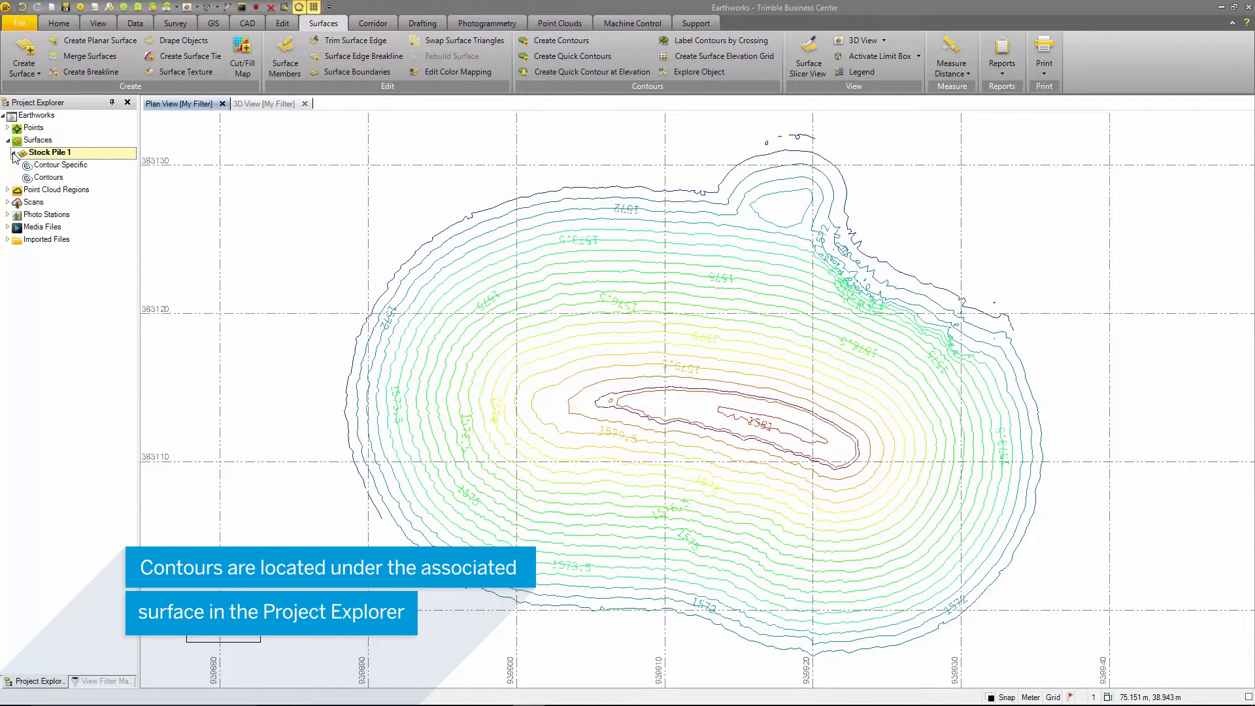
pyautogui.click(58, 164)
pyautogui.click(58, 179)
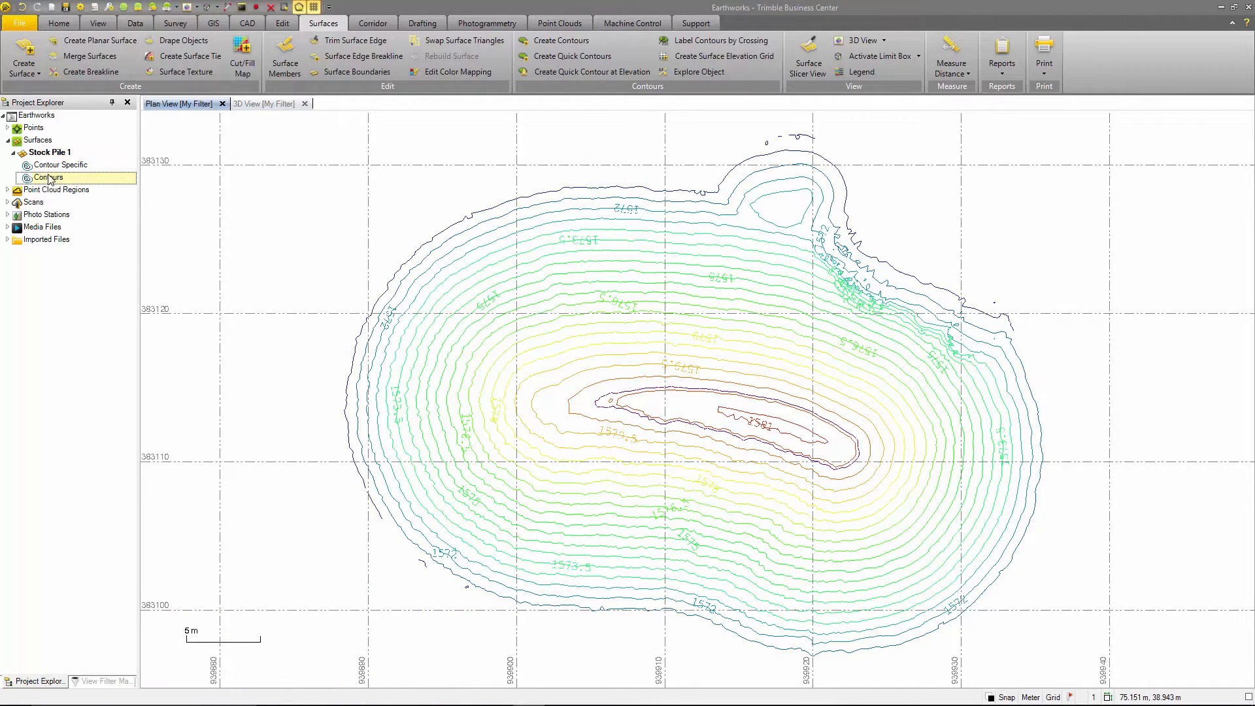
pyautogui.rightClick(51, 180)
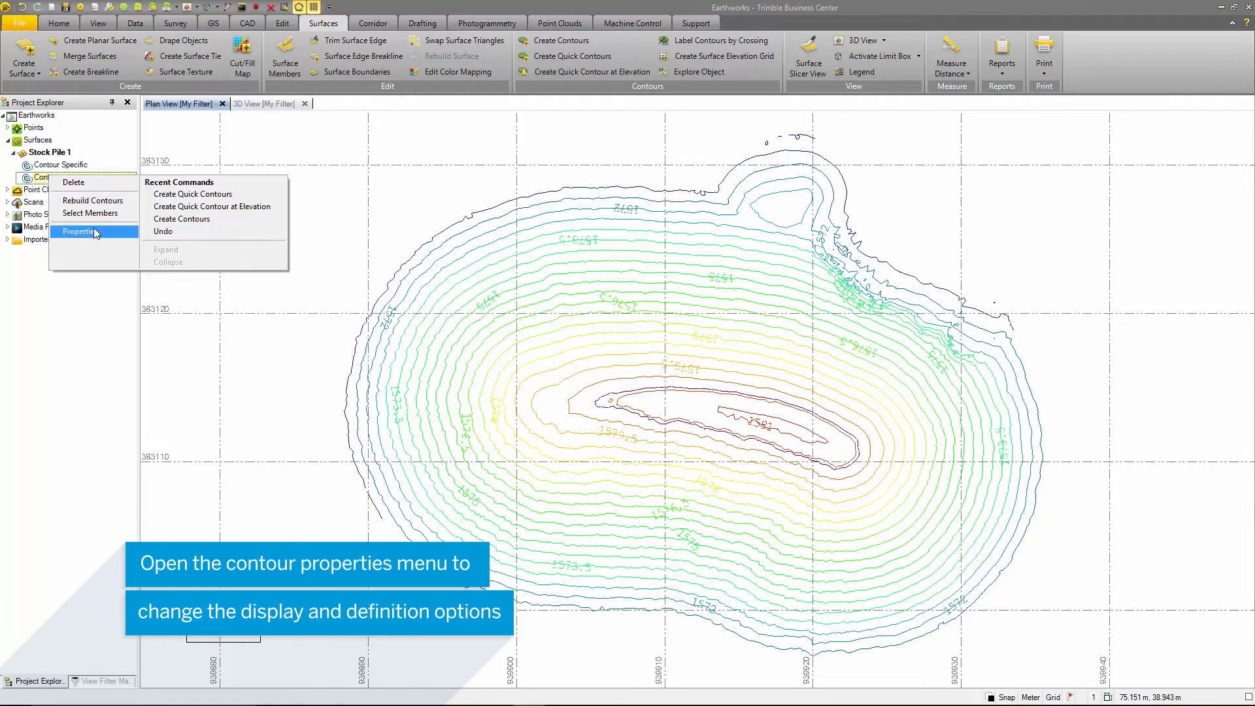
pyautogui.click(93, 229)
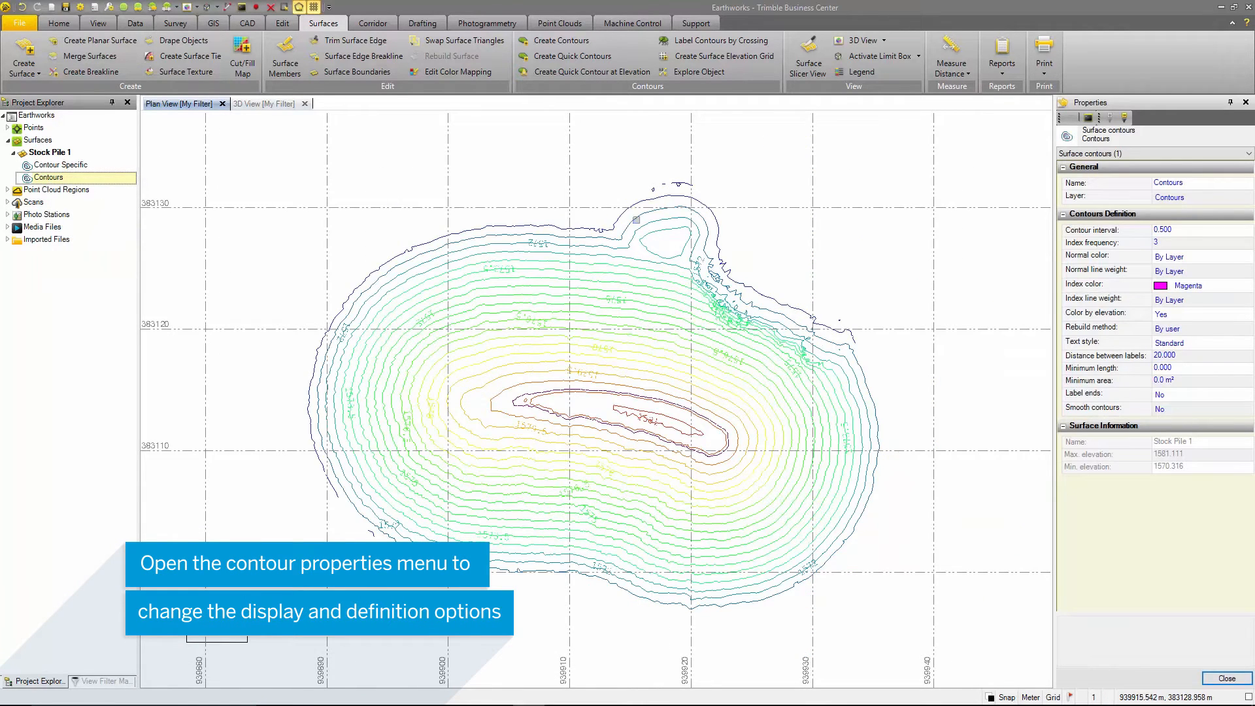